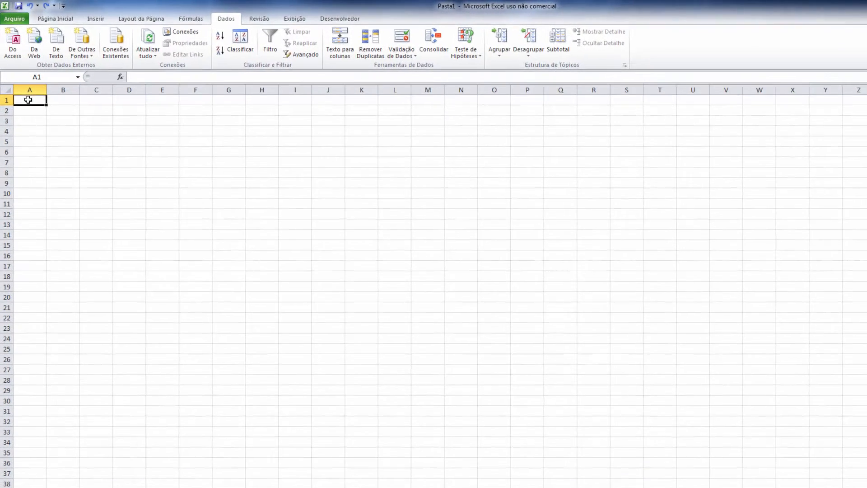
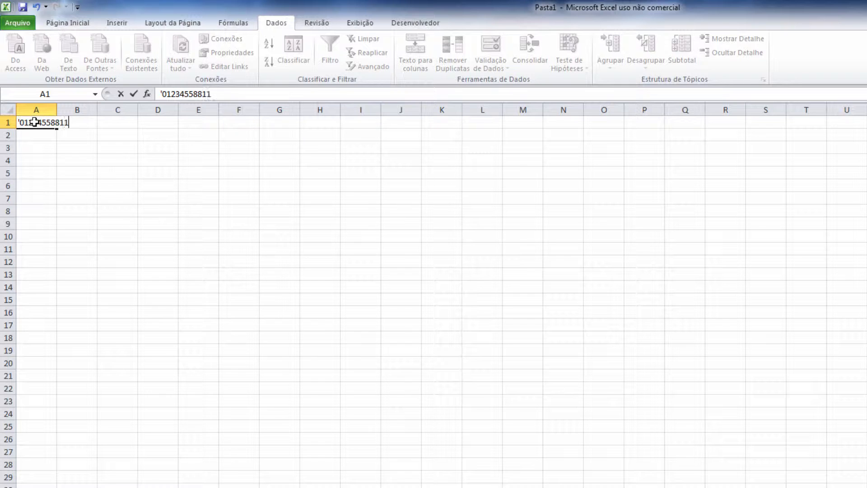
{"action": "key", "text": "Return"}
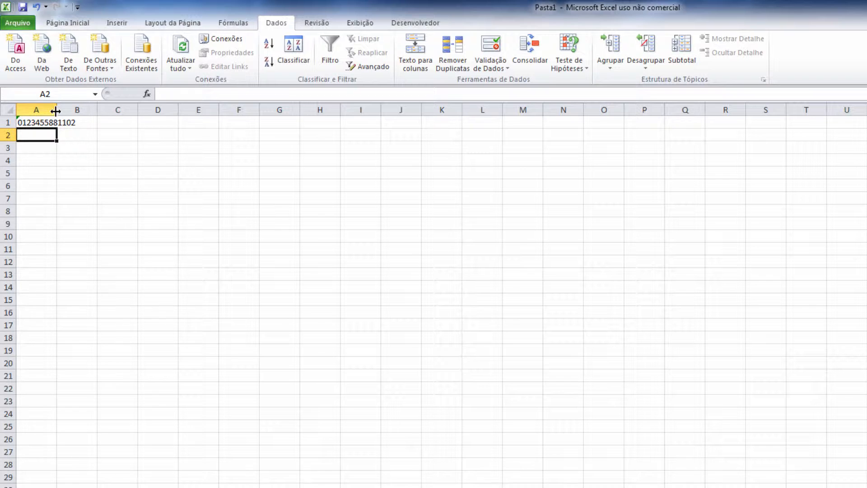
{"action": "left_click_drag", "start_coordinate": [55, 111], "coordinate": [81, 111]}
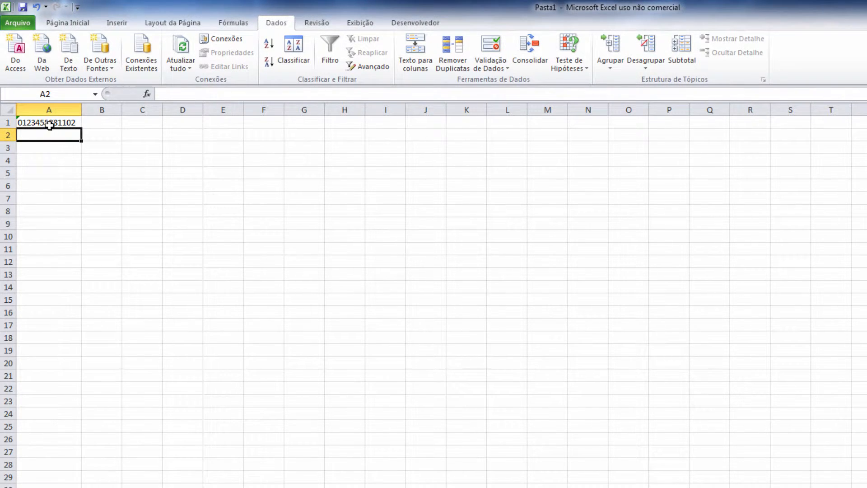
{"action": "left_click", "coordinate": [50, 125]}
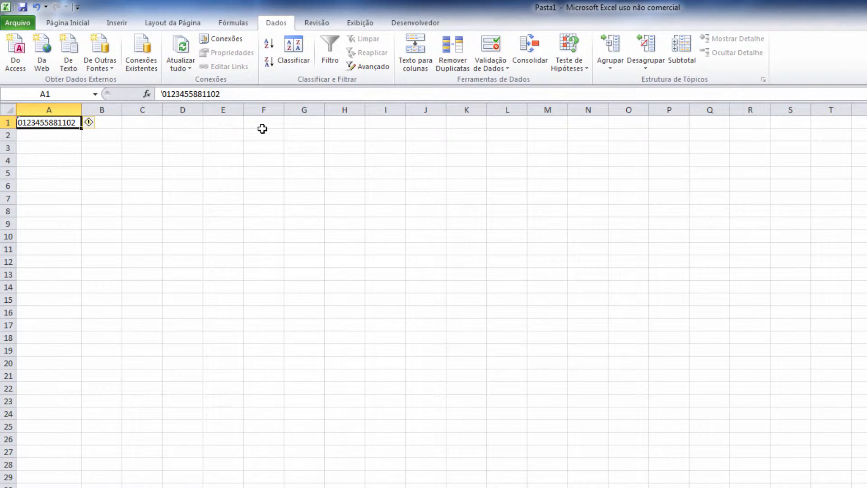
{"action": "left_click", "coordinate": [415, 61]}
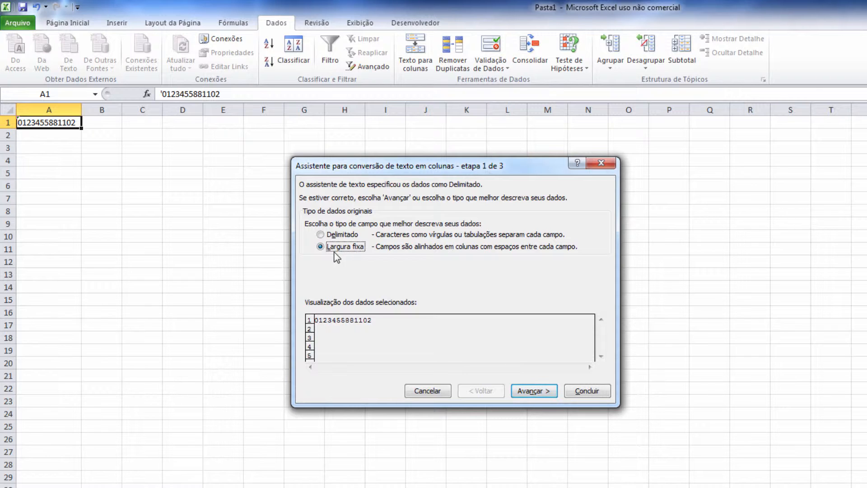
Step: Place fixed-width breaks splitting the number into 01234, 558811 and 02
{"action": "left_click", "coordinate": [515, 391]}
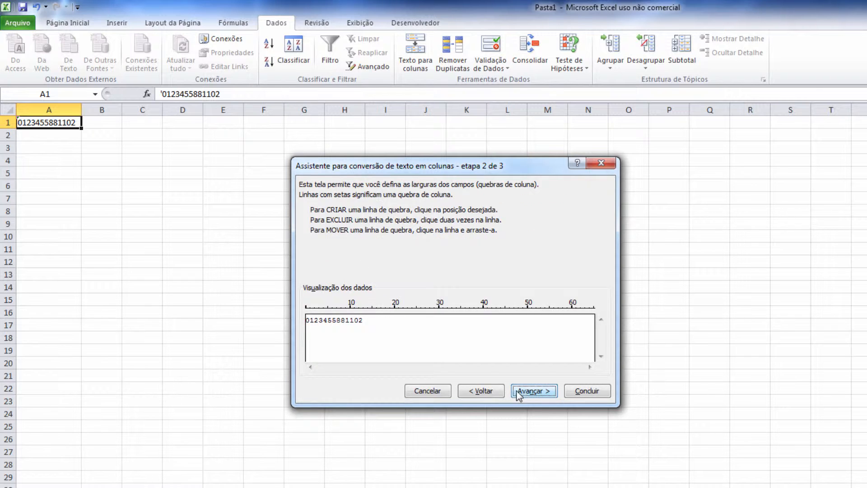
{"action": "left_click", "coordinate": [328, 319]}
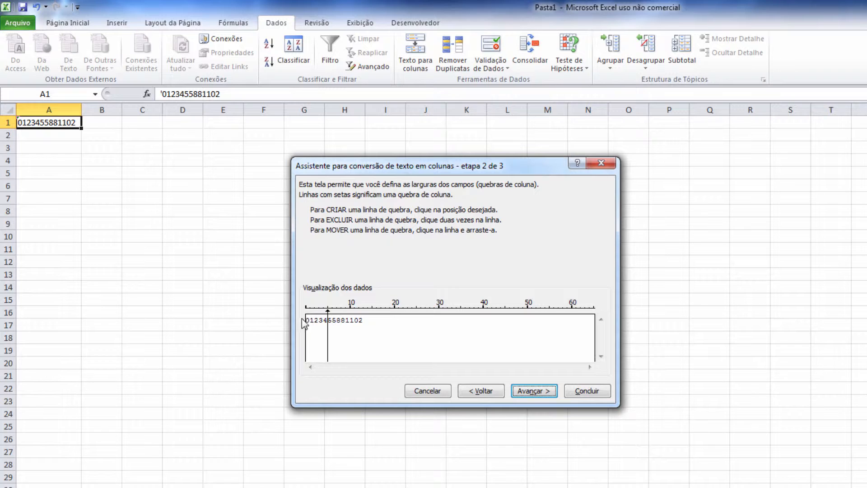
{"action": "left_click", "coordinate": [354, 322]}
{"action": "double_click", "coordinate": [355, 320]}
{"action": "left_click", "coordinate": [355, 320]}
{"action": "left_click", "coordinate": [534, 391]}
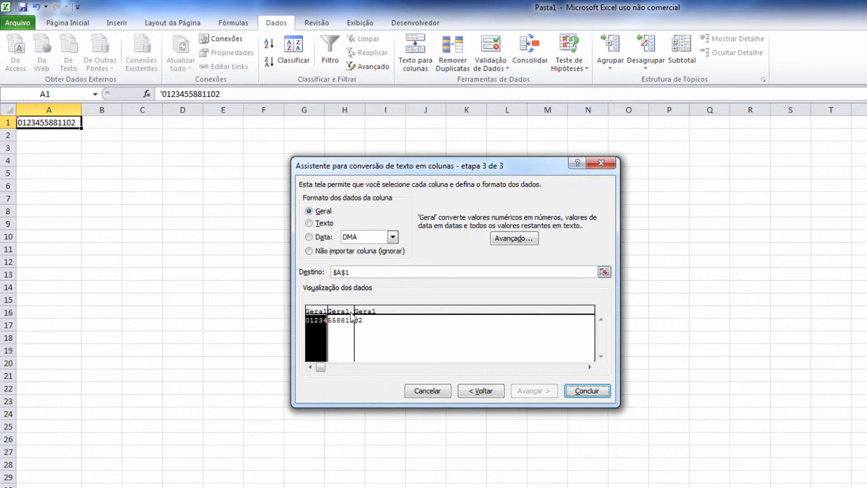
Step: Format all three columns as Texto and finish, giving 01234, 558811 and 02 in A1:C1
{"action": "left_click", "coordinate": [380, 315], "text": "shift"}
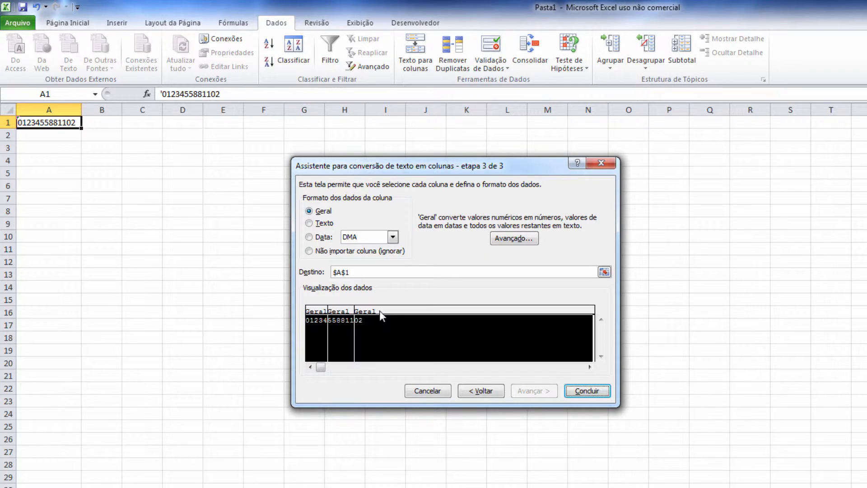
{"action": "left_click", "coordinate": [313, 311]}
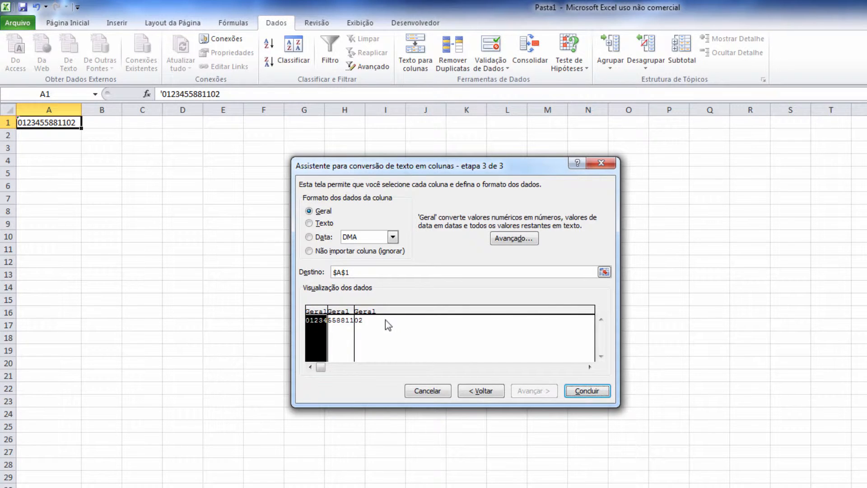
{"action": "left_click", "coordinate": [396, 317], "text": "shift"}
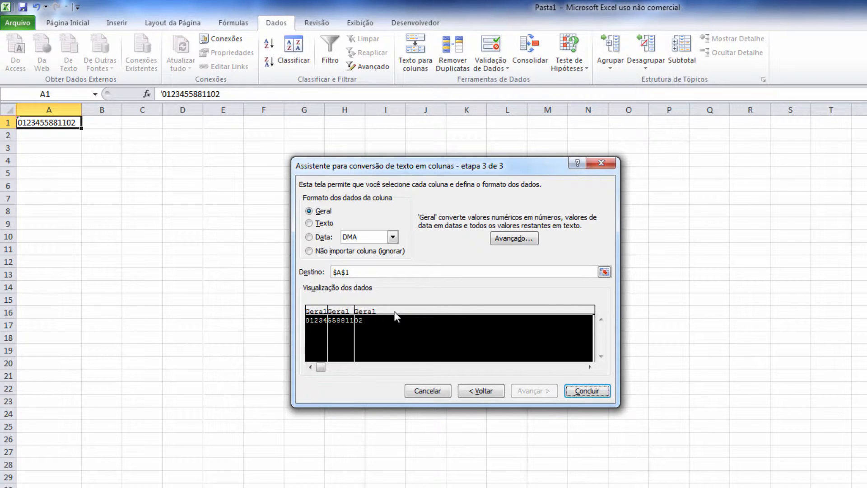
{"action": "left_click", "coordinate": [309, 223]}
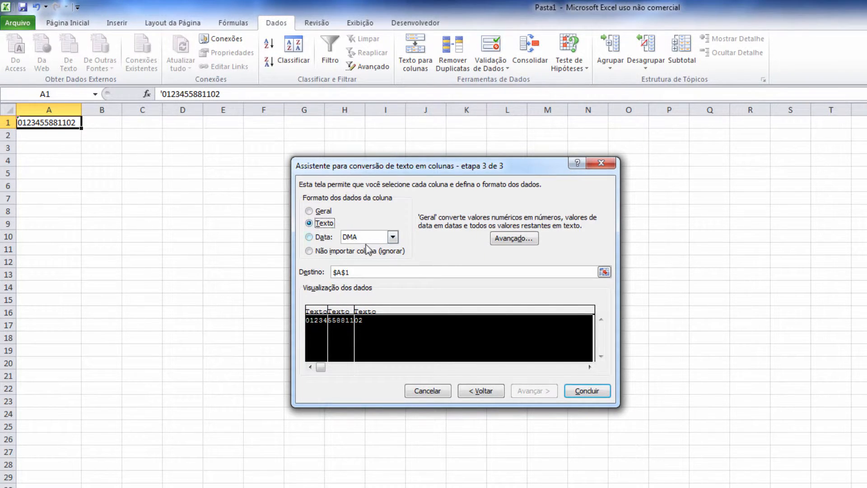
{"action": "left_click", "coordinate": [587, 391]}
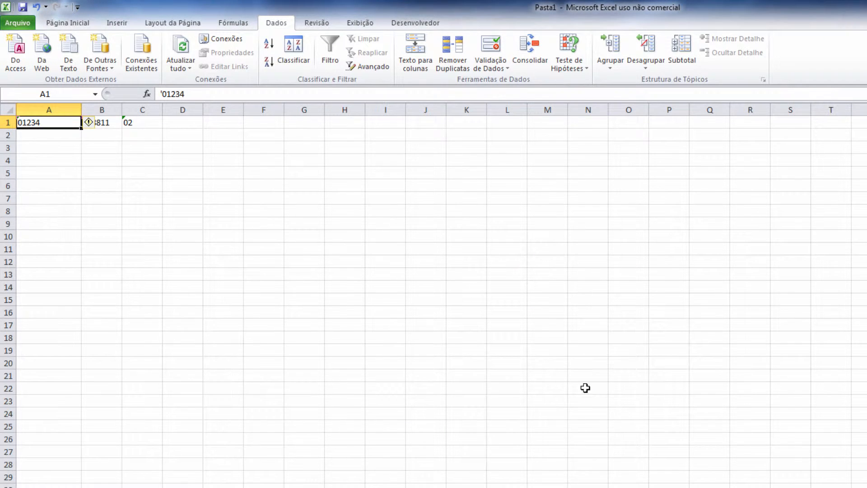
{"action": "left_click", "coordinate": [59, 135]}
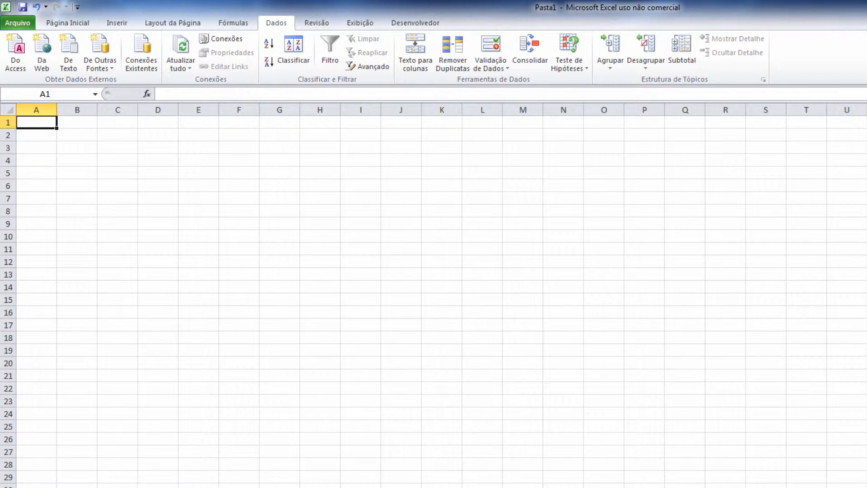
Step: Switch to Notepad++ showing the tab-separated file Dados com tabulação.txt
{"action": "key", "text": "alt+Tab"}
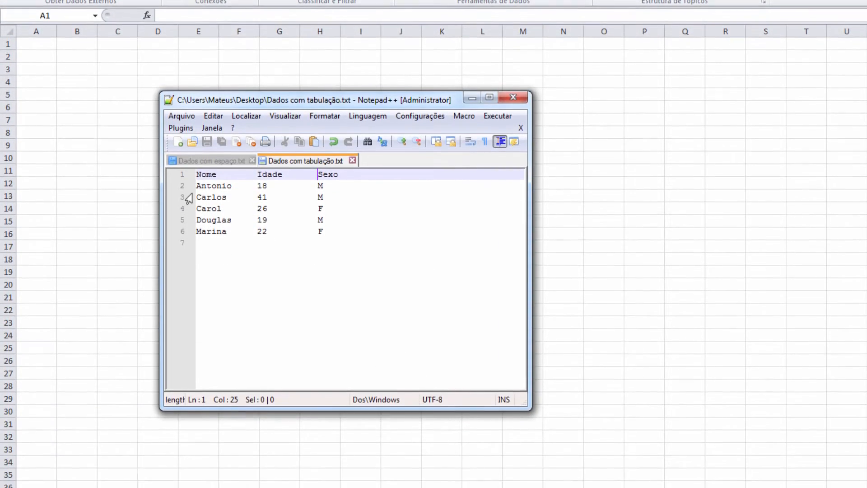
Step: Compare Dados com espaço.txt and Dados com tabulação.txt with whitespace markers shown
{"action": "left_click", "coordinate": [193, 163]}
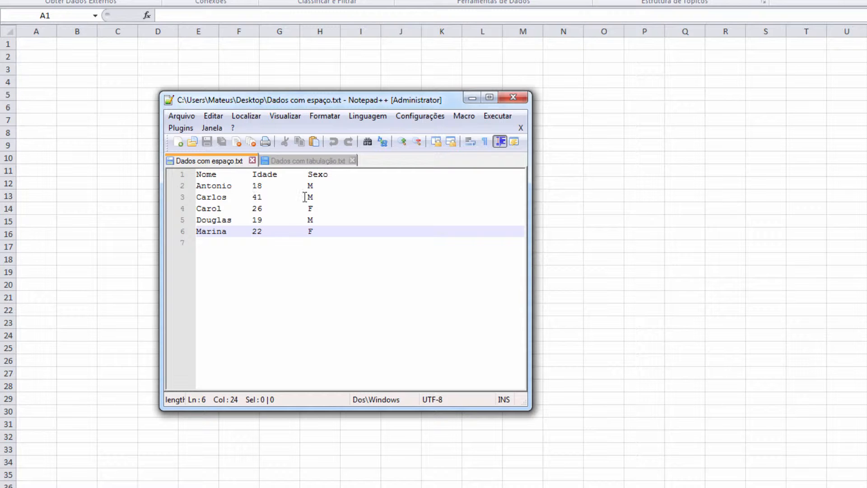
{"action": "left_click", "coordinate": [291, 163]}
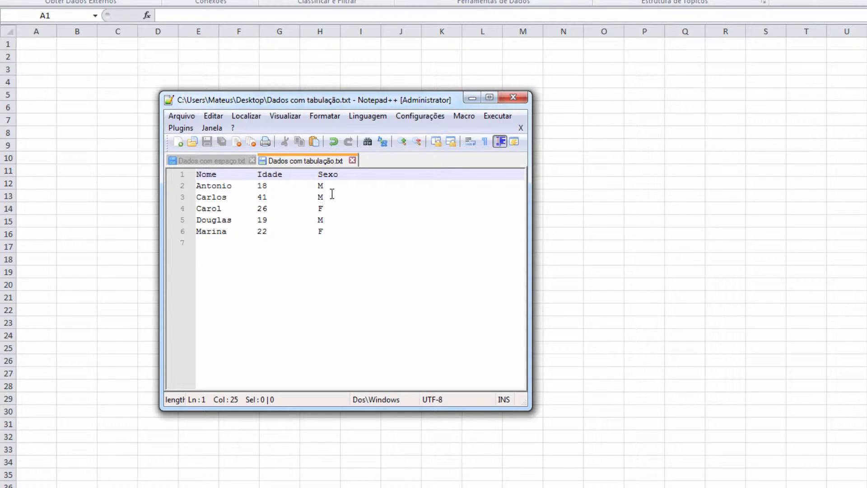
{"action": "left_click", "coordinate": [227, 162]}
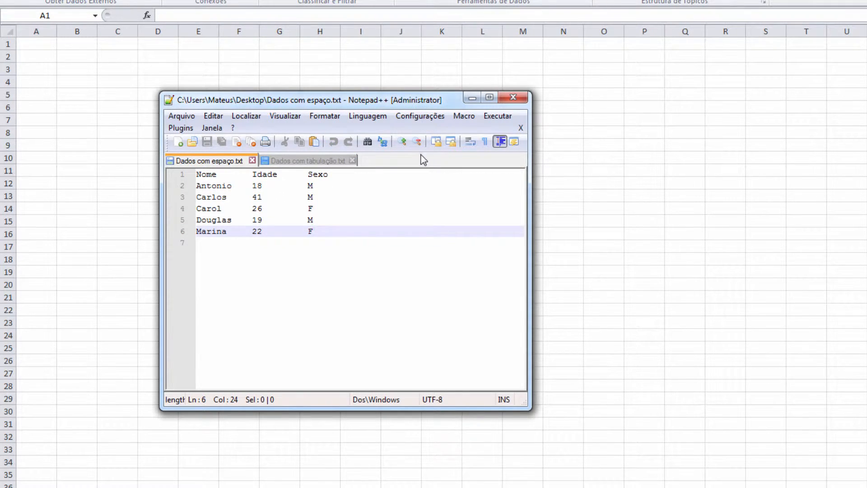
{"action": "left_click", "coordinate": [484, 142]}
{"action": "left_click_drag", "start_coordinate": [219, 174], "coordinate": [306, 176]}
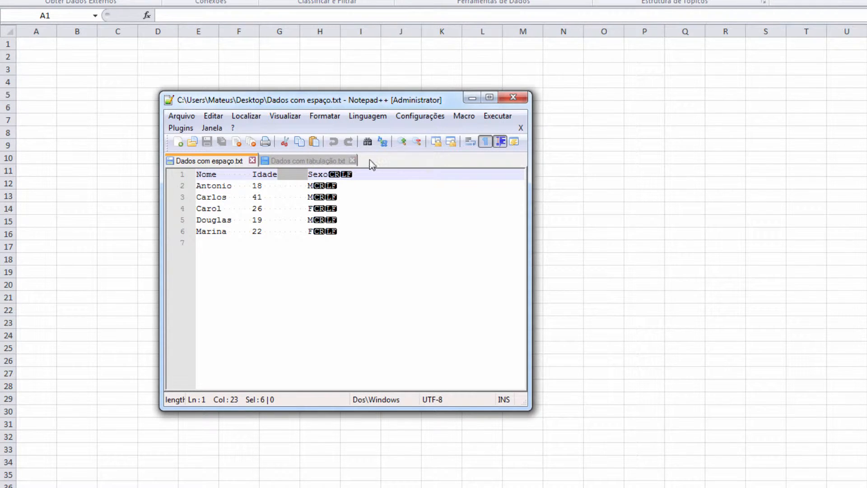
Step: Hide the markers, select all lines of Dados com espaço.txt, and return to Excel
{"action": "left_click", "coordinate": [289, 162]}
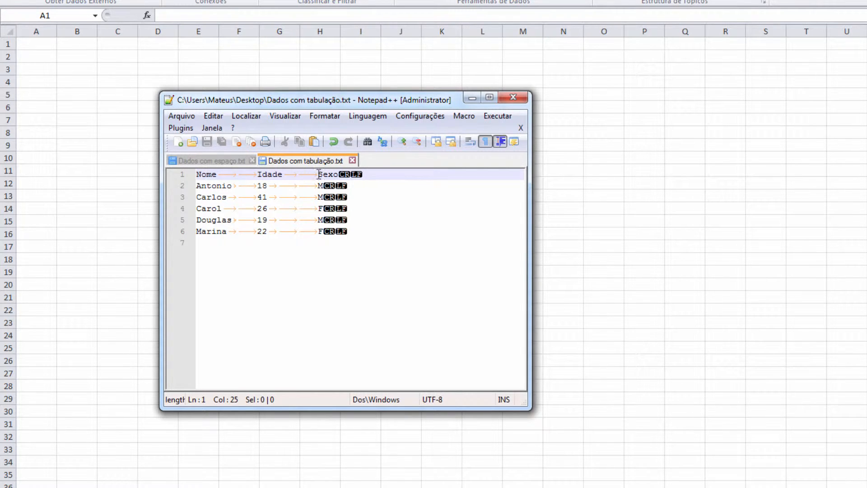
{"action": "left_click", "coordinate": [224, 161]}
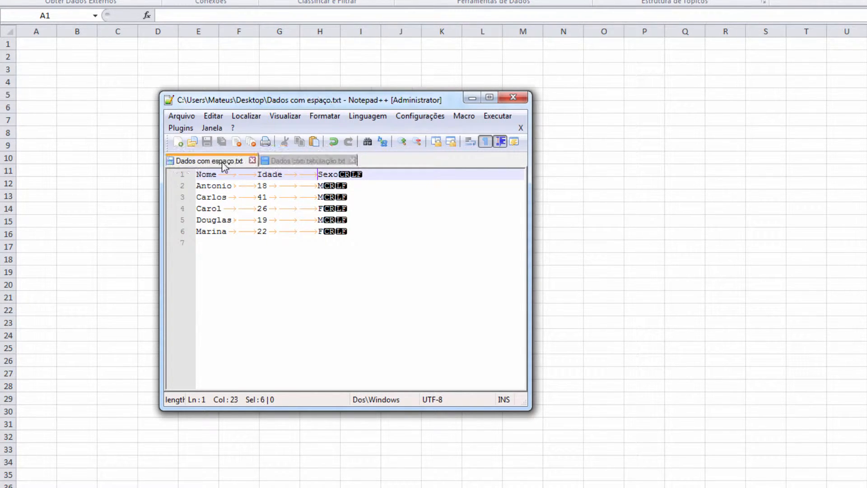
{"action": "left_click", "coordinate": [485, 143]}
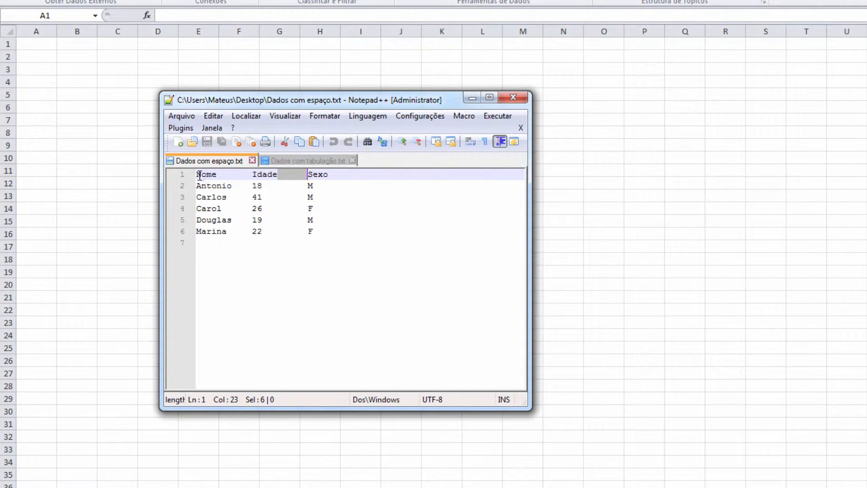
{"action": "left_click_drag", "start_coordinate": [196, 175], "coordinate": [393, 230]}
{"action": "key", "text": "ctrl+c"}
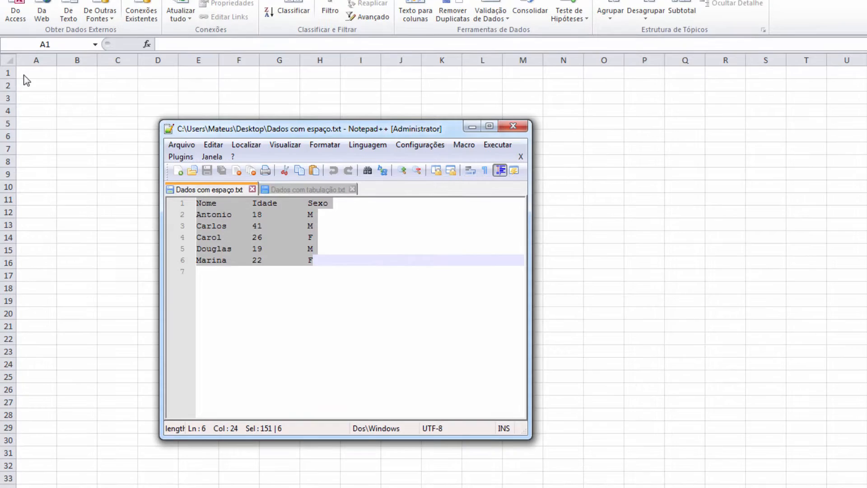
{"action": "left_click", "coordinate": [32, 45]}
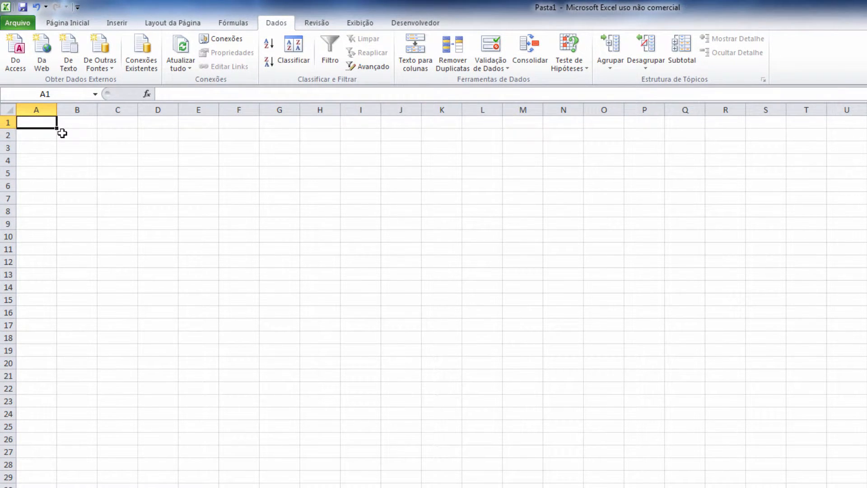
Step: Paste the six Nome/Idade/Sexo lines into A1:A6 and select them for splitting
{"action": "key", "text": "ctrl+v"}
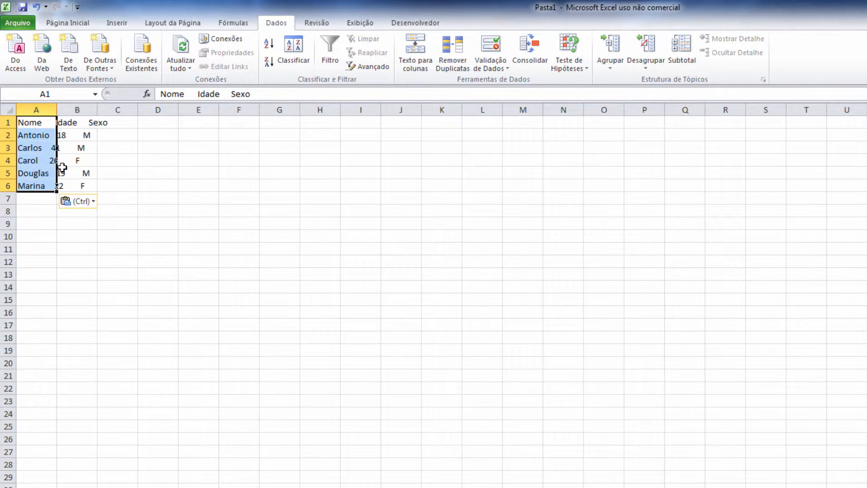
{"action": "left_click", "coordinate": [31, 122]}
{"action": "left_click", "coordinate": [29, 135]}
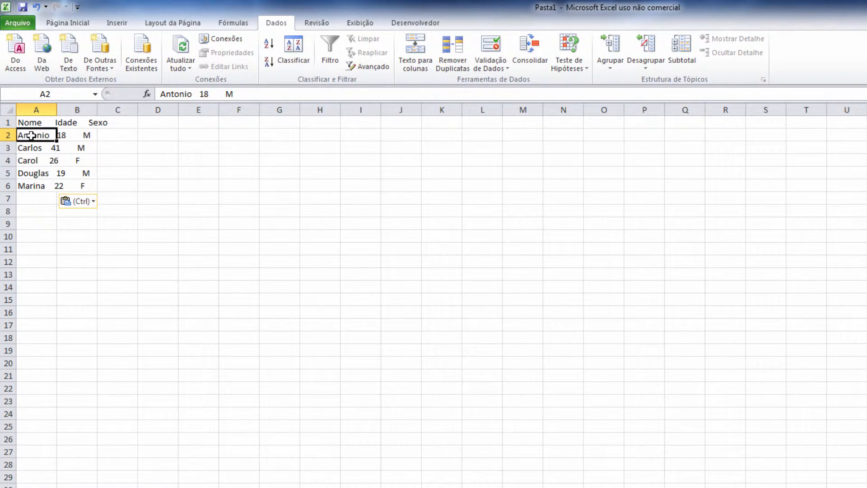
{"action": "left_click", "coordinate": [30, 149]}
{"action": "left_click", "coordinate": [30, 160]}
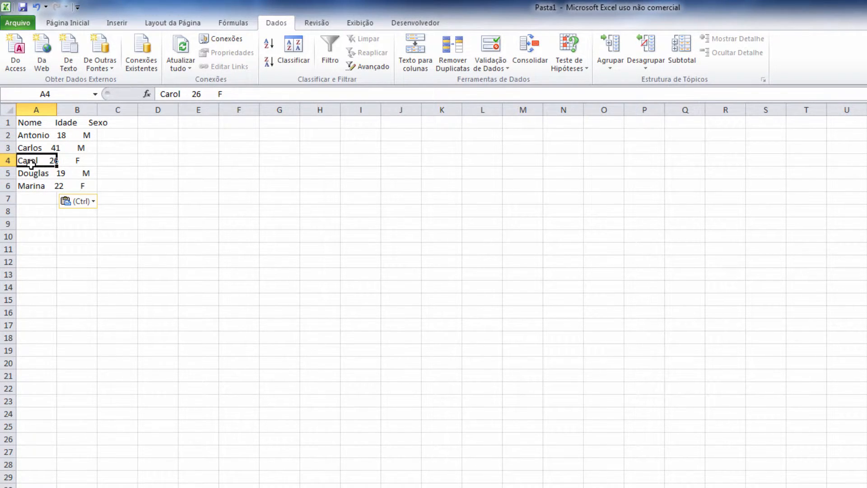
{"action": "left_click", "coordinate": [31, 172]}
{"action": "left_click", "coordinate": [30, 185]}
{"action": "left_click_drag", "start_coordinate": [33, 122], "coordinate": [35, 186]}
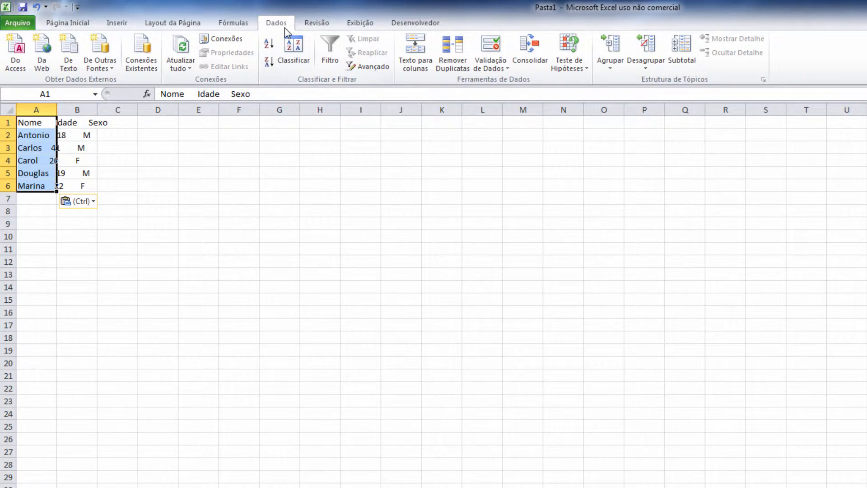
{"action": "left_click", "coordinate": [411, 63]}
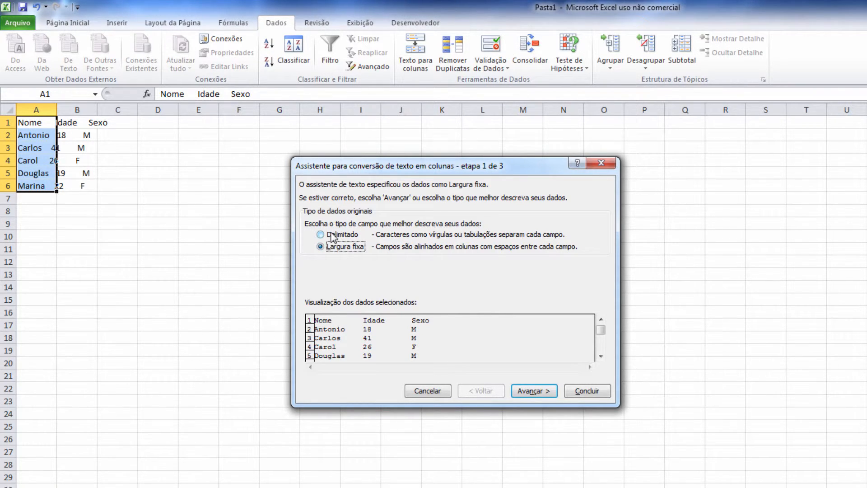
Step: Use Delimitado splitting on Espaço only, treating consecutive spaces as one
{"action": "left_click", "coordinate": [332, 235]}
{"action": "left_click", "coordinate": [529, 391]}
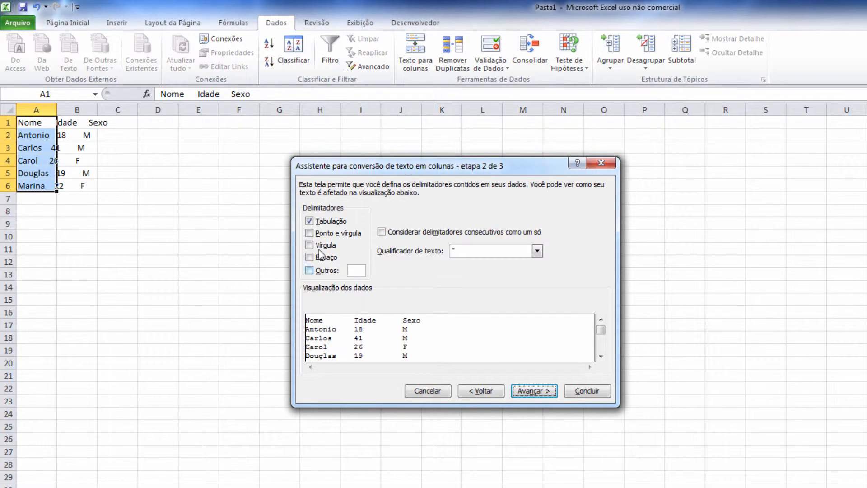
{"action": "left_click", "coordinate": [309, 221]}
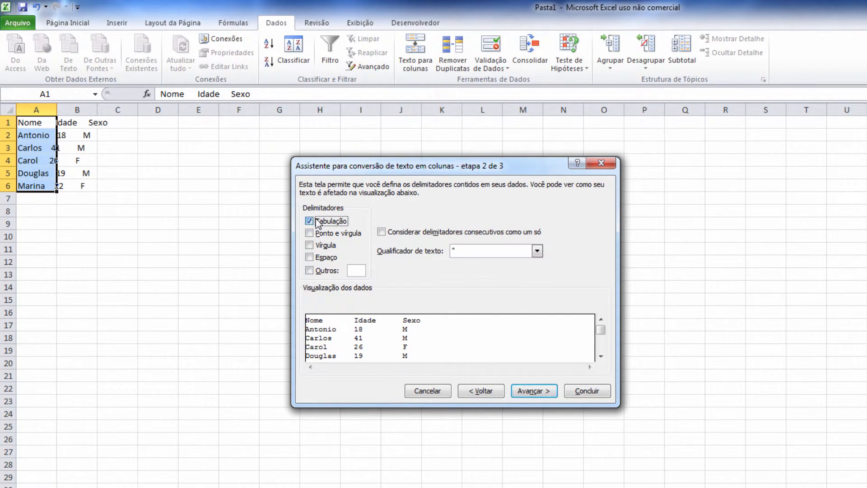
{"action": "left_click", "coordinate": [310, 257]}
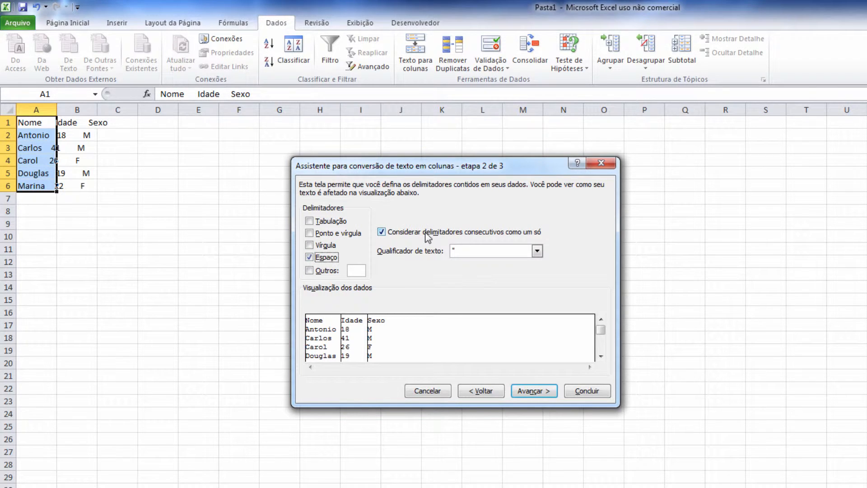
{"action": "left_click", "coordinate": [381, 232]}
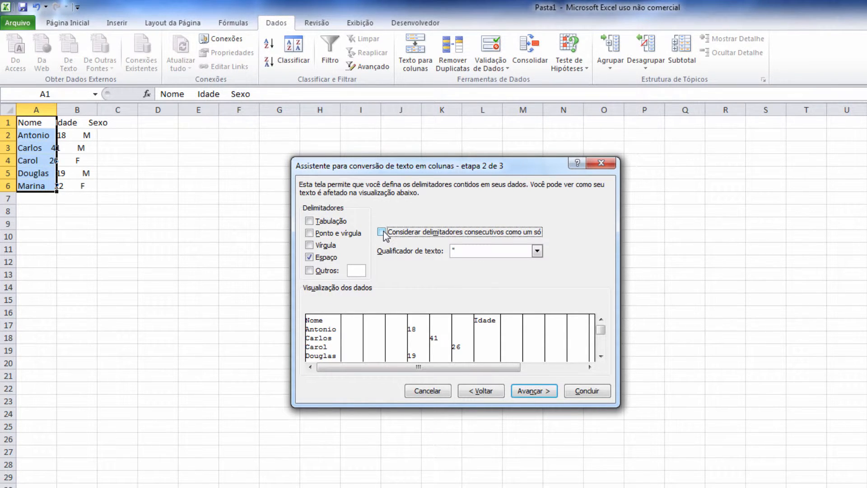
{"action": "left_click", "coordinate": [382, 232]}
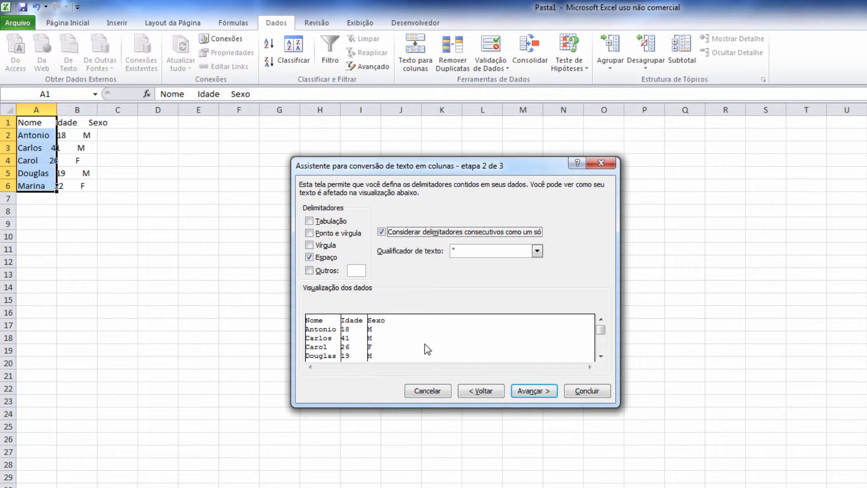
{"action": "left_click", "coordinate": [527, 393]}
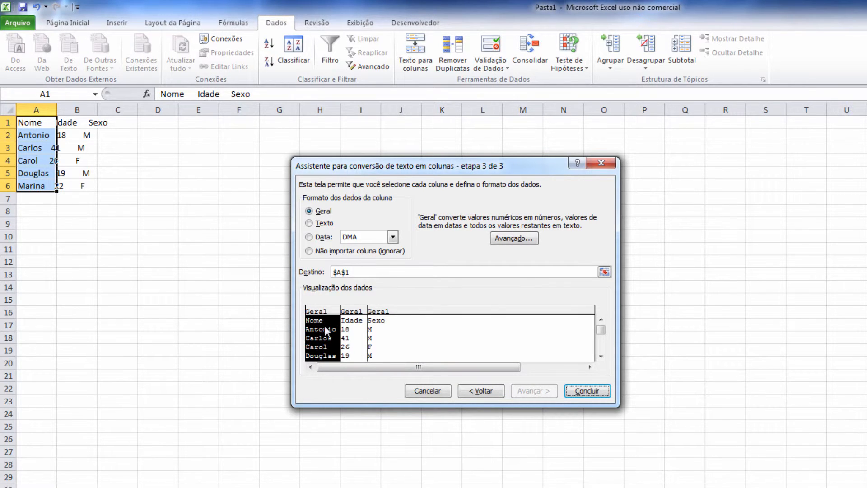
Step: Set the Nome and Sexo columns to Texto and finish the split into columns A–C
{"action": "left_click", "coordinate": [358, 316]}
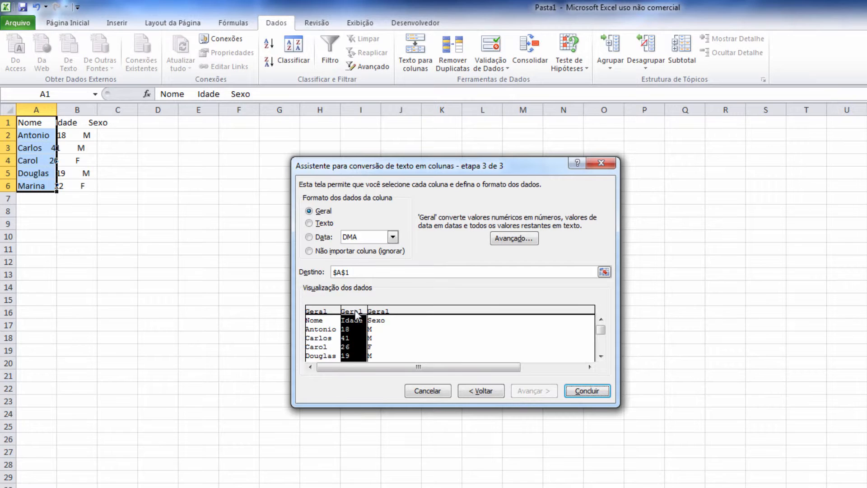
{"action": "left_click", "coordinate": [387, 312]}
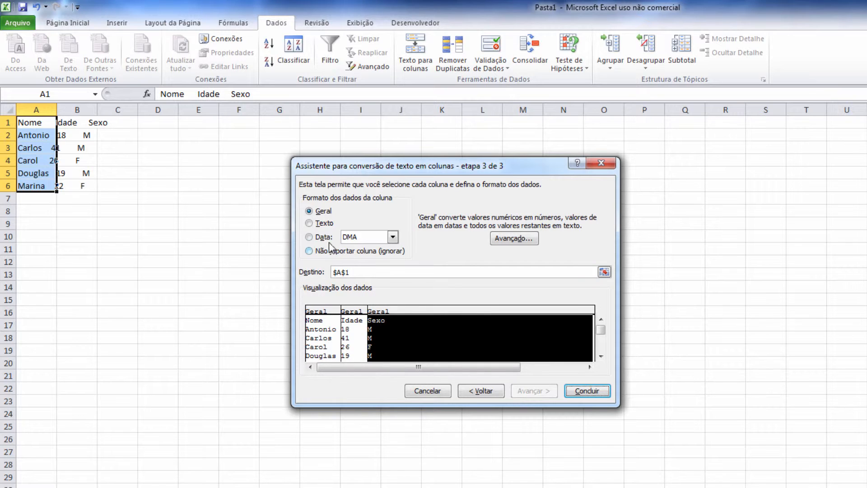
{"action": "left_click", "coordinate": [318, 224]}
{"action": "left_click", "coordinate": [314, 311]}
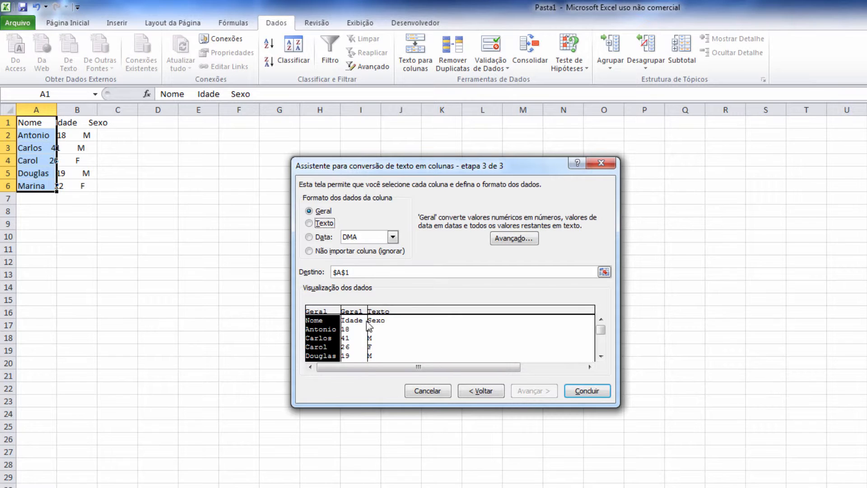
{"action": "left_click", "coordinate": [309, 223]}
{"action": "left_click", "coordinate": [589, 390]}
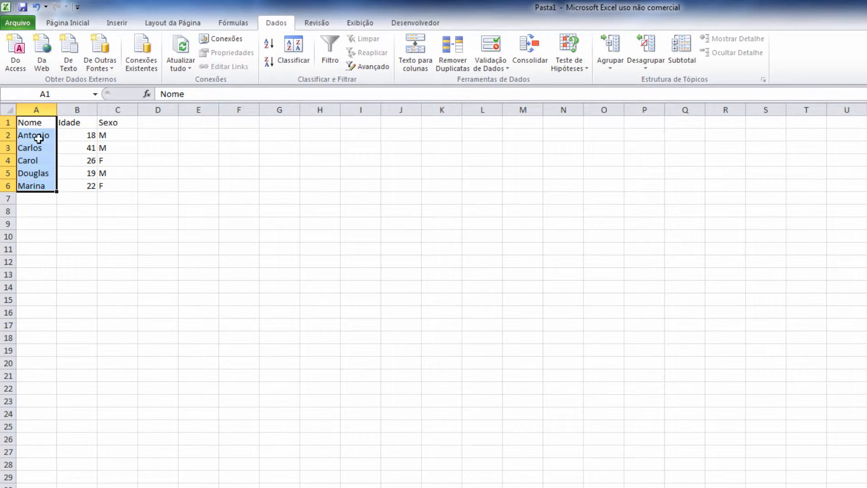
Step: Inspect the split headers and the Antonio, Carlos and Carol rows across A to C
{"action": "left_click_drag", "start_coordinate": [39, 123], "coordinate": [112, 123]}
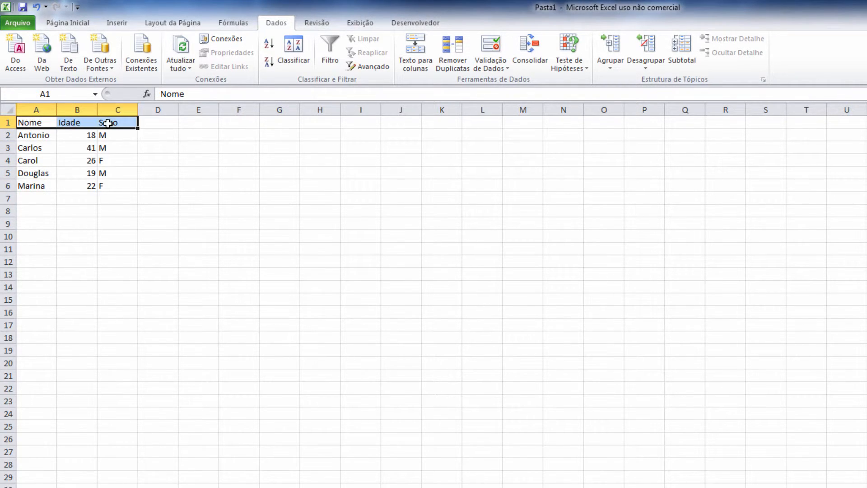
{"action": "left_click", "coordinate": [33, 135]}
{"action": "left_click", "coordinate": [36, 145]}
{"action": "left_click", "coordinate": [70, 147]}
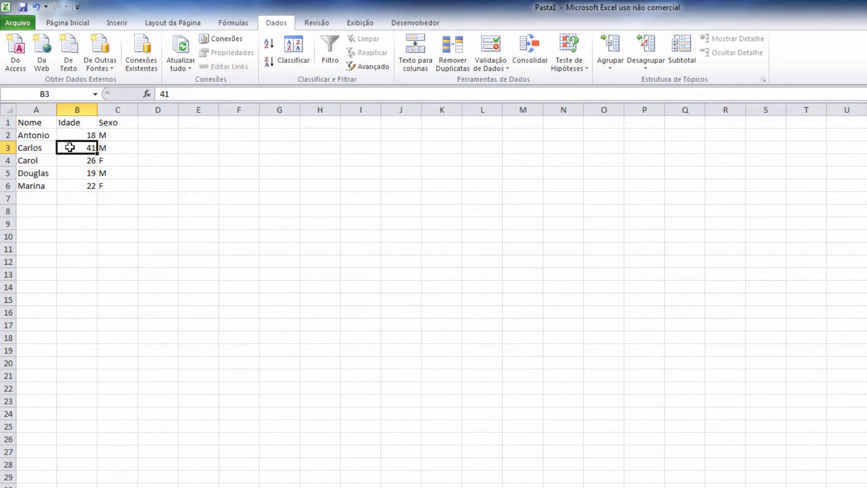
{"action": "left_click", "coordinate": [111, 148]}
{"action": "left_click", "coordinate": [29, 160]}
{"action": "left_click", "coordinate": [74, 160]}
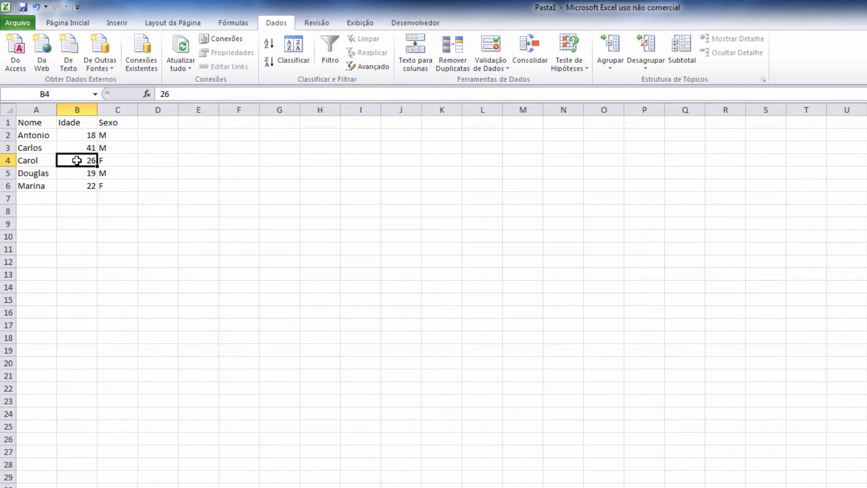
{"action": "left_click", "coordinate": [103, 160]}
Step: Inspect the Douglas and Marina rows, then move to the next empty worksheet
{"action": "left_click", "coordinate": [37, 174]}
{"action": "left_click", "coordinate": [79, 172]}
{"action": "left_click", "coordinate": [107, 172]}
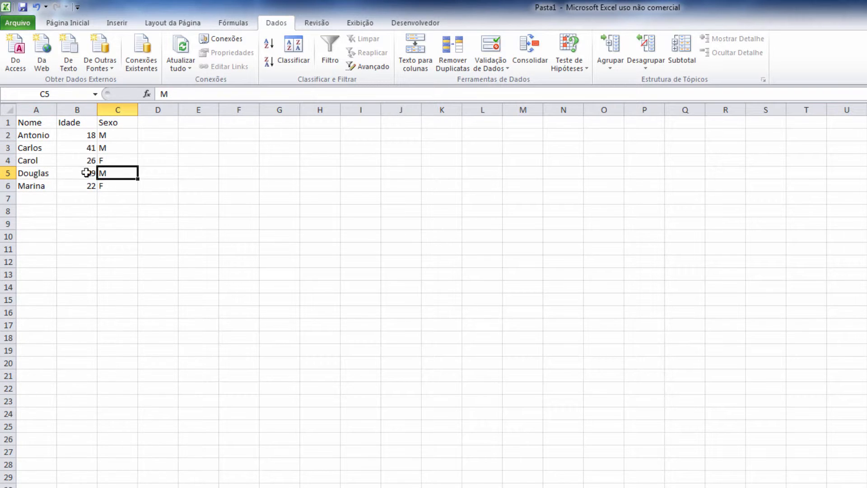
{"action": "left_click", "coordinate": [28, 183]}
{"action": "left_click", "coordinate": [77, 186]}
{"action": "left_click", "coordinate": [113, 185]}
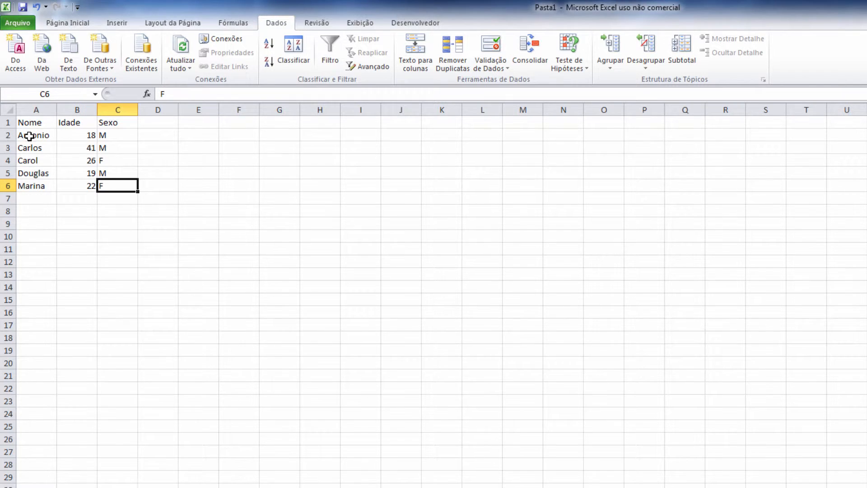
{"action": "left_click", "coordinate": [31, 133]}
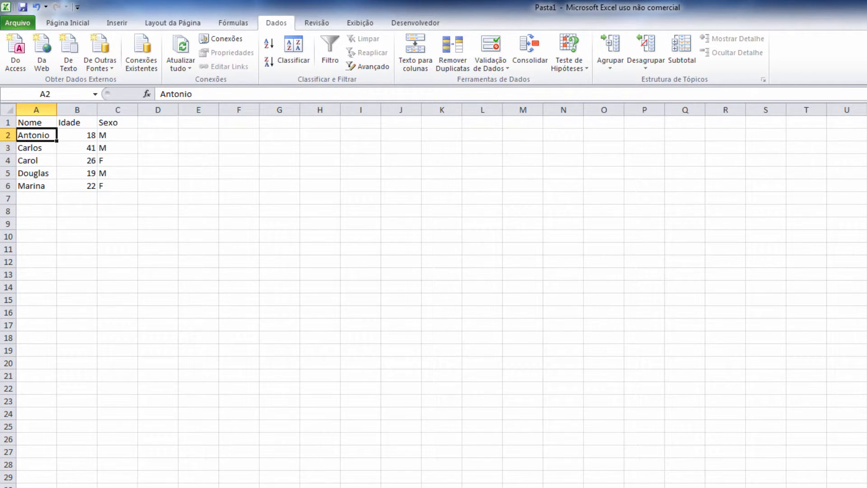
{"action": "key", "text": "ctrl+Page_Down"}
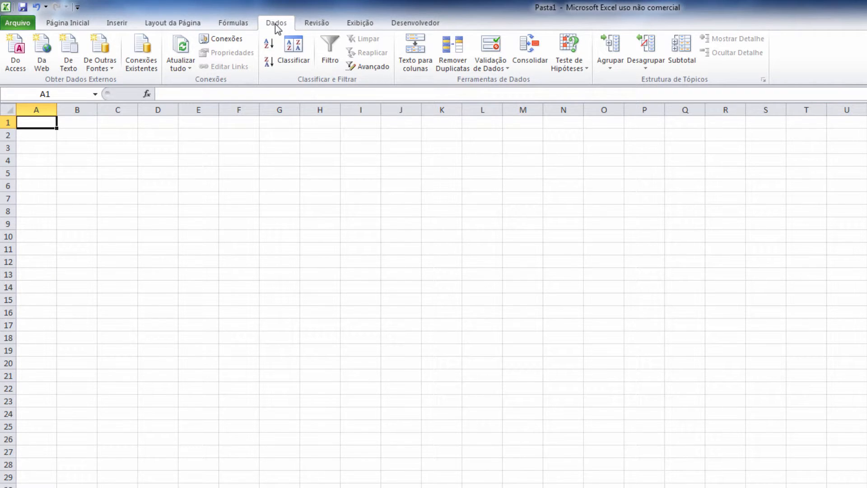
Step: Start a De Texto import and pick the file Dados com tabulação
{"action": "left_click", "coordinate": [70, 67]}
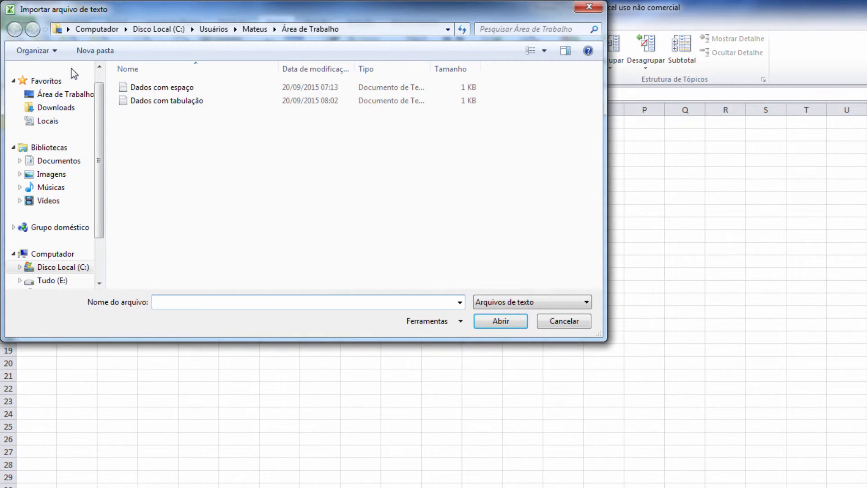
{"action": "left_click", "coordinate": [159, 102]}
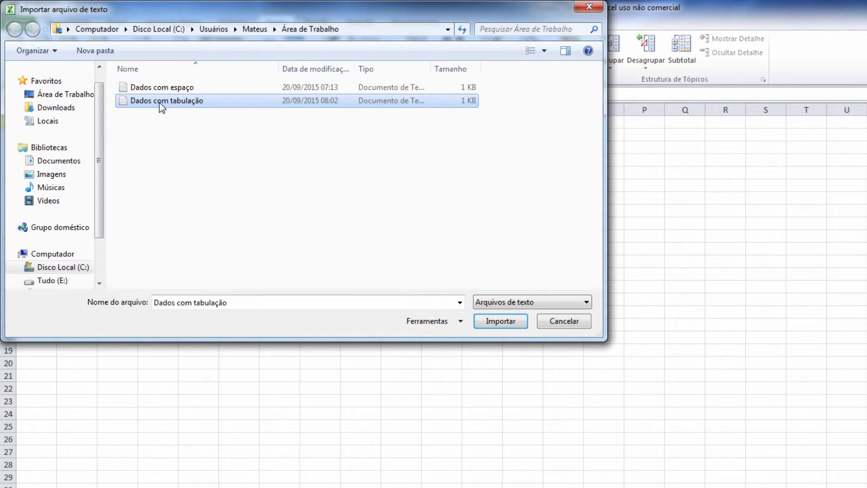
Step: Import Dados com tabulação.txt as delimited text from line 1 with MS-DOS (PC-8) origin
{"action": "left_click", "coordinate": [495, 323]}
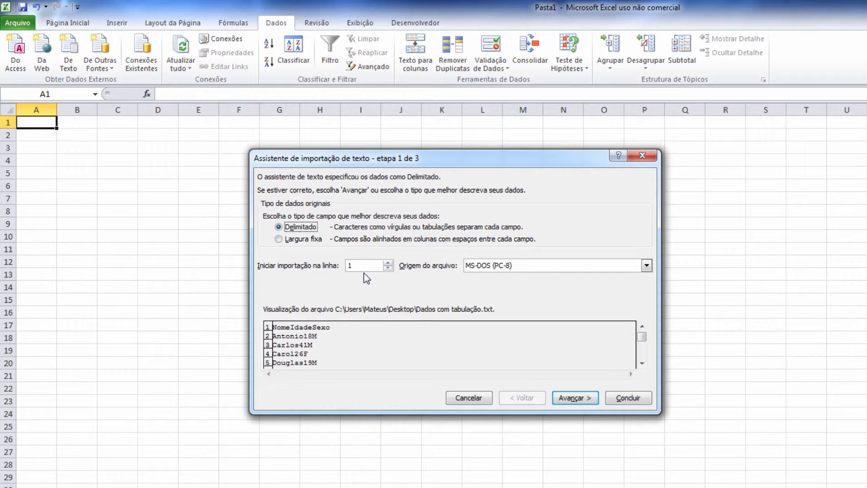
{"action": "left_click", "coordinate": [387, 263]}
{"action": "left_click", "coordinate": [369, 266]}
{"action": "left_click", "coordinate": [646, 266]}
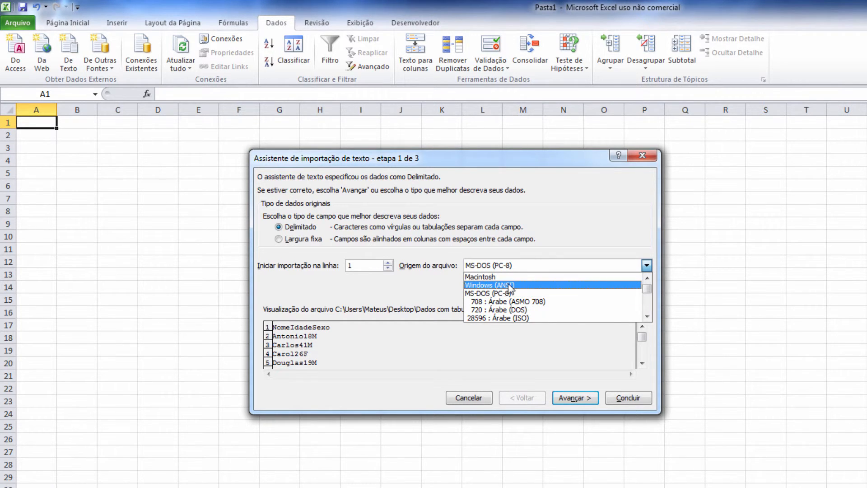
{"action": "left_click", "coordinate": [600, 237]}
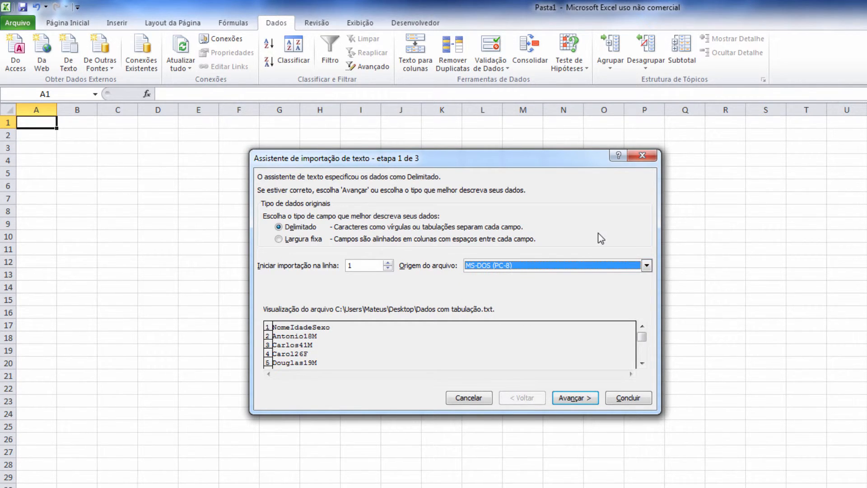
{"action": "left_click", "coordinate": [572, 399]}
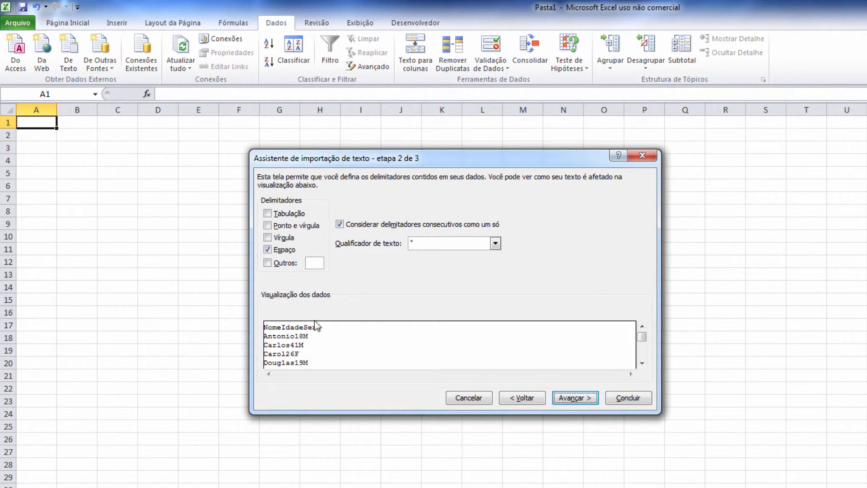
Step: Split on tabs instead of spaces, treating consecutive delimiters as one
{"action": "left_click", "coordinate": [276, 250]}
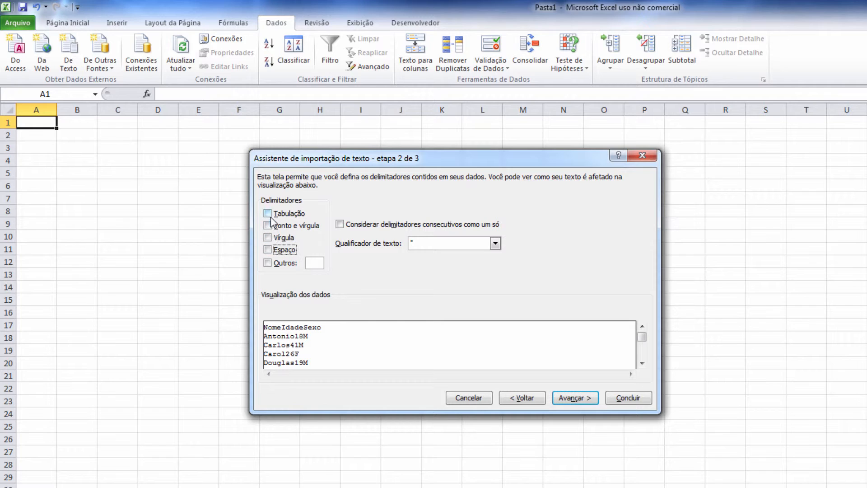
{"action": "left_click", "coordinate": [272, 215]}
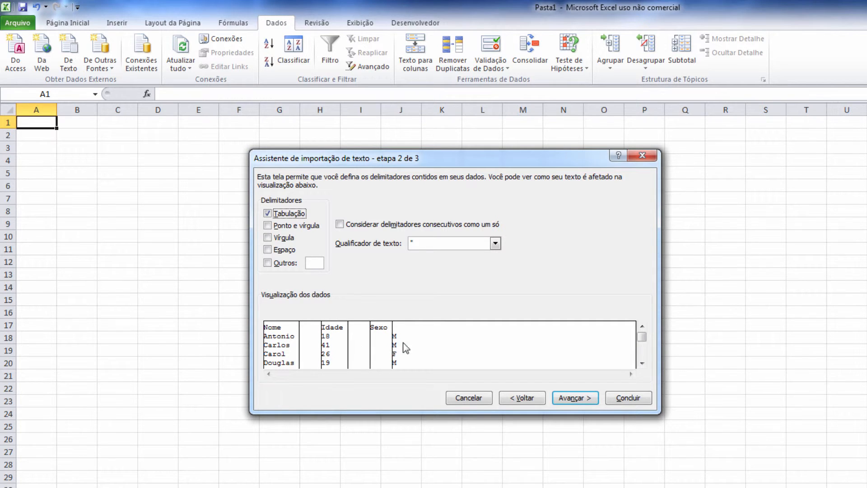
{"action": "left_click", "coordinate": [347, 226]}
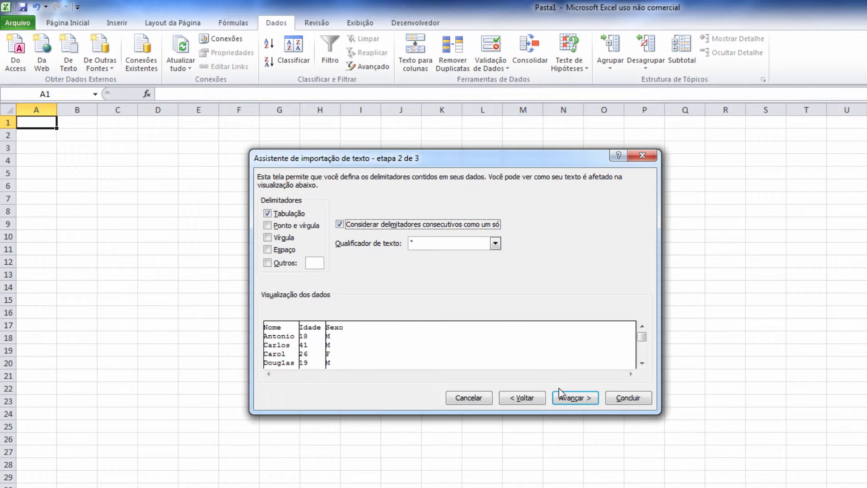
{"action": "left_click", "coordinate": [568, 399]}
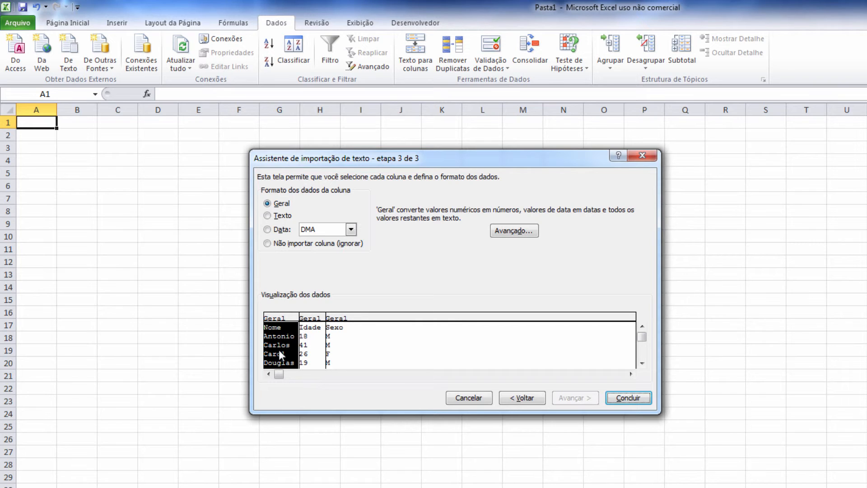
Step: Format the Nome and Sexo columns as Texto and skip Idade, then finish the wizard
{"action": "left_click", "coordinate": [270, 216]}
{"action": "left_click", "coordinate": [340, 322]}
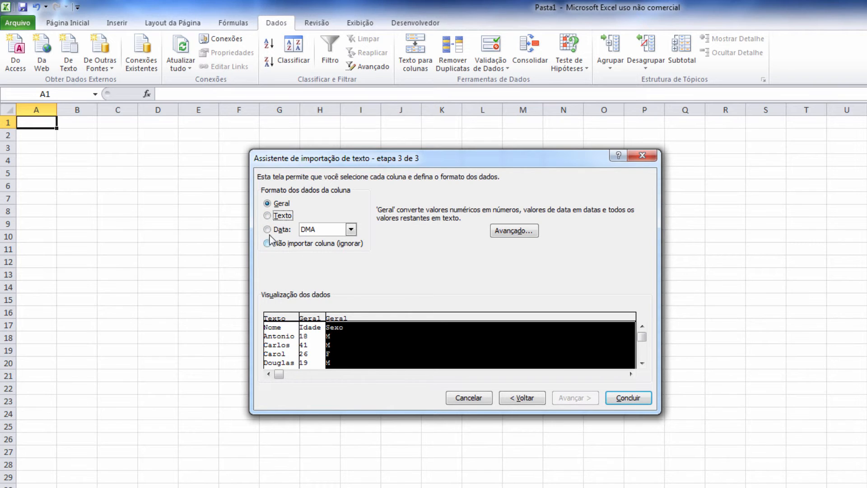
{"action": "left_click", "coordinate": [268, 216]}
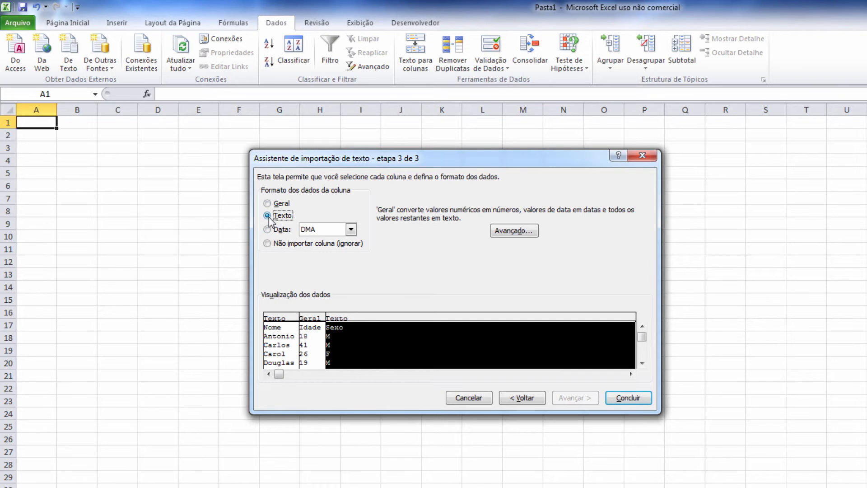
{"action": "left_click", "coordinate": [309, 318]}
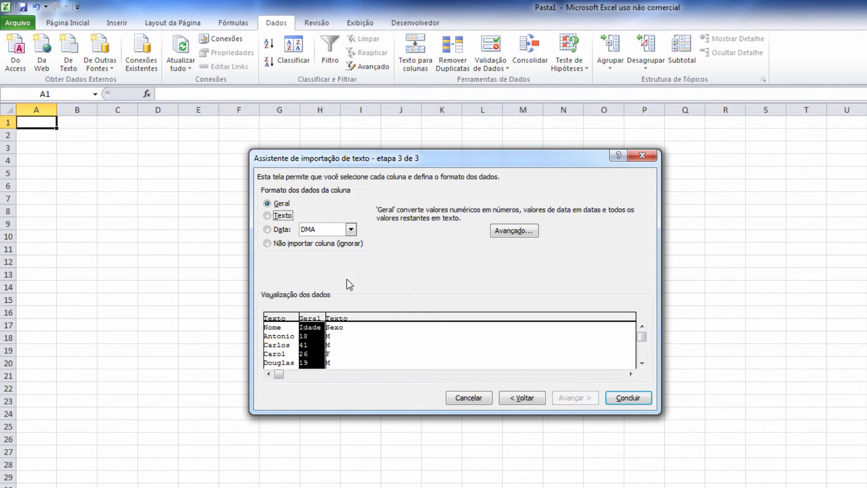
{"action": "left_click", "coordinate": [270, 230]}
{"action": "left_click", "coordinate": [351, 229]}
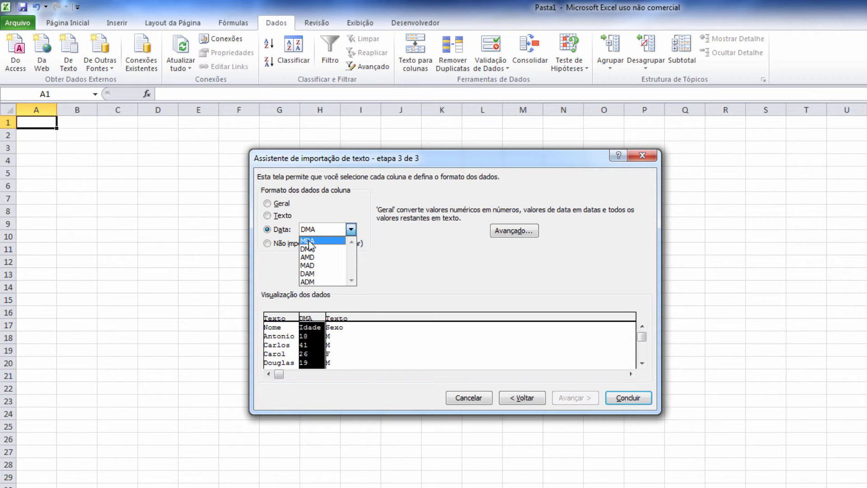
{"action": "left_click", "coordinate": [348, 231]}
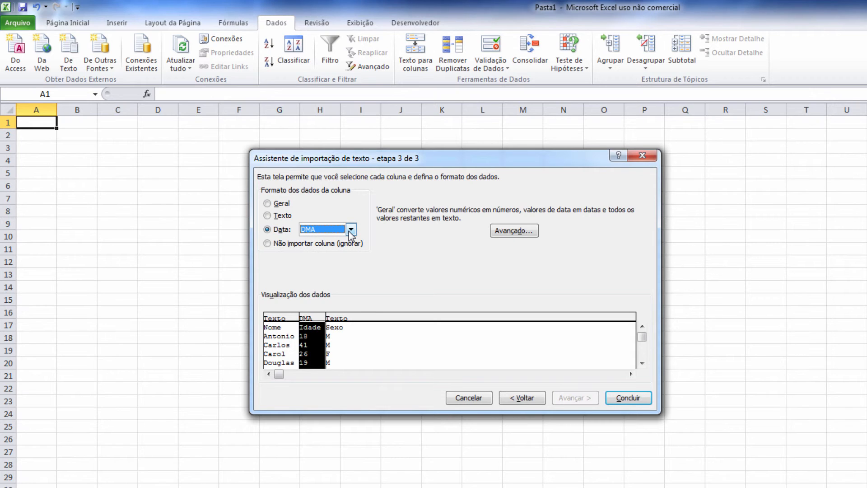
{"action": "left_click", "coordinate": [278, 243]}
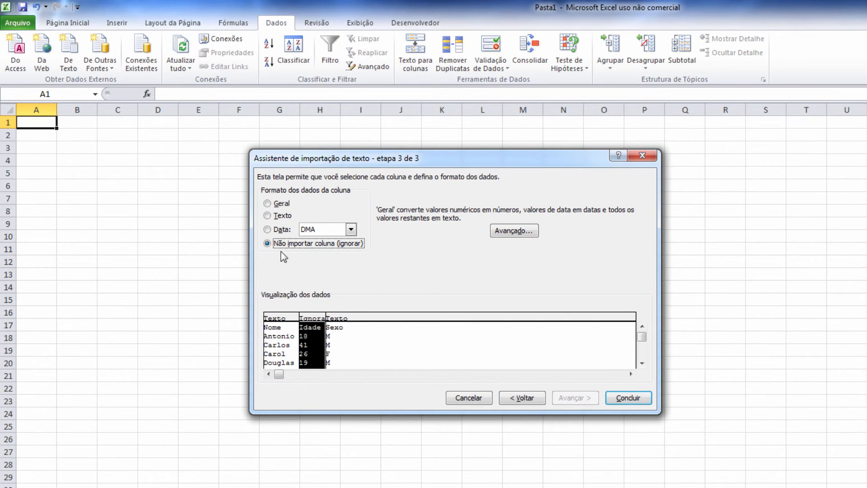
{"action": "left_click", "coordinate": [639, 399]}
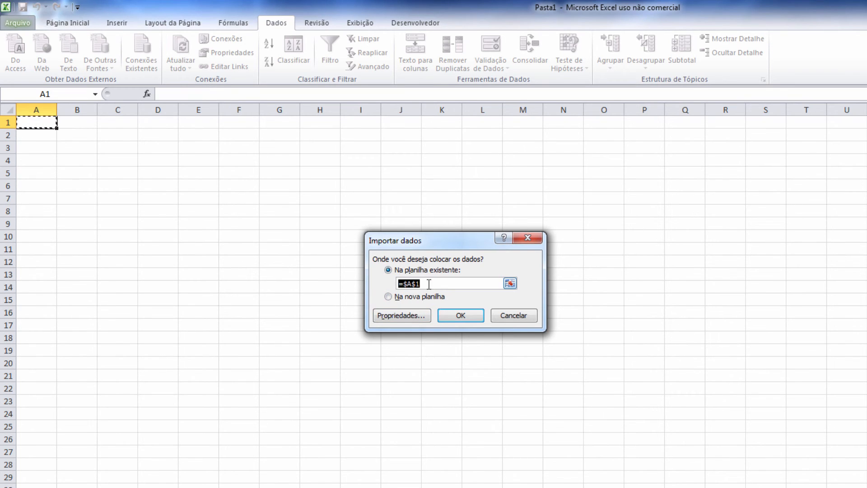
Step: Place the imported data at =$A$1 on the existing sheet
{"action": "left_click", "coordinate": [459, 316]}
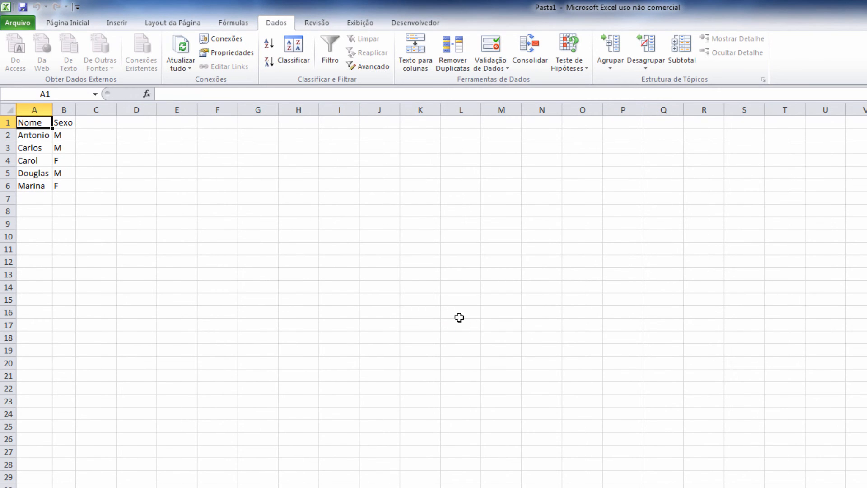
{"action": "left_click_drag", "start_coordinate": [28, 121], "coordinate": [62, 183]}
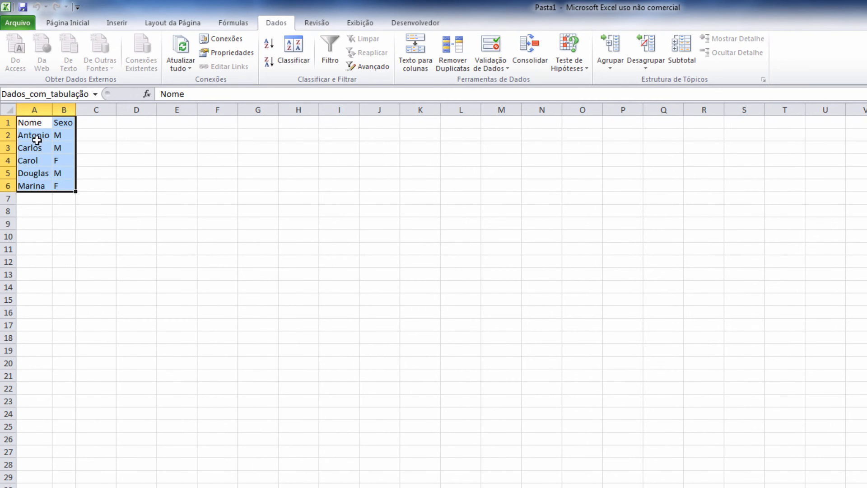
{"action": "left_click", "coordinate": [27, 133]}
{"action": "left_click", "coordinate": [62, 138]}
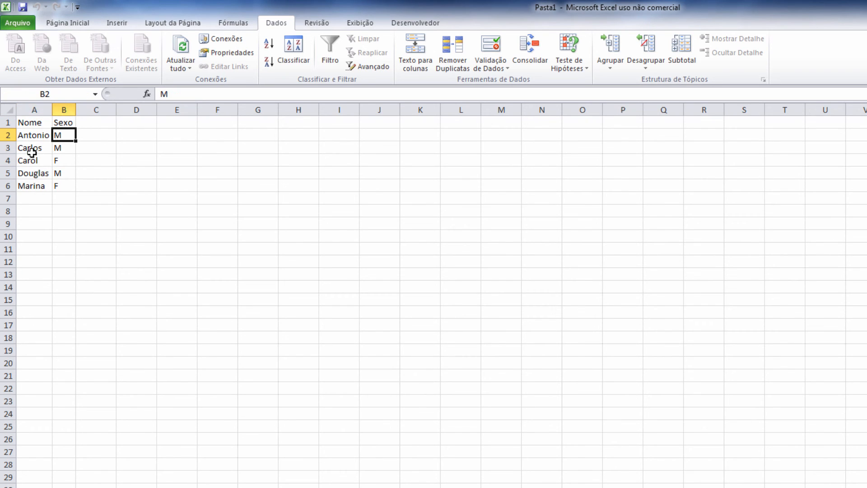
{"action": "left_click", "coordinate": [29, 150]}
{"action": "left_click", "coordinate": [58, 149]}
{"action": "left_click", "coordinate": [31, 162]}
{"action": "left_click", "coordinate": [61, 162]}
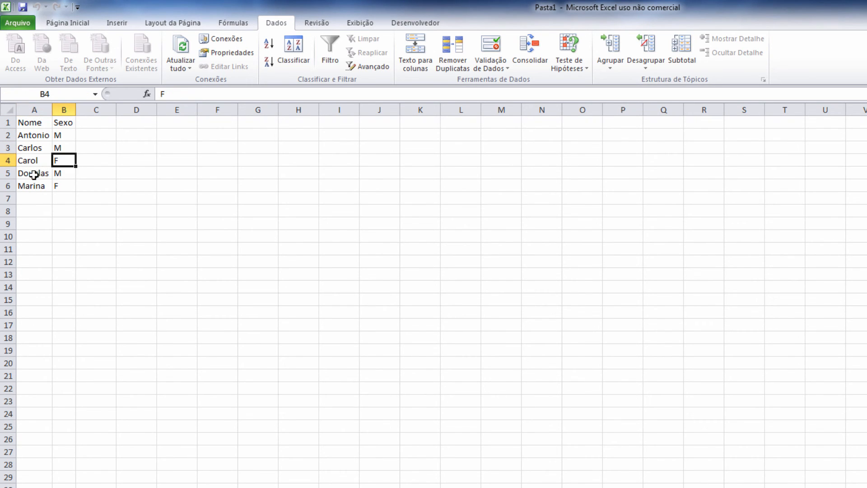
{"action": "left_click", "coordinate": [35, 174]}
{"action": "left_click", "coordinate": [61, 176]}
{"action": "left_click", "coordinate": [60, 186]}
{"action": "left_click", "coordinate": [37, 184]}
{"action": "left_click", "coordinate": [29, 135]}
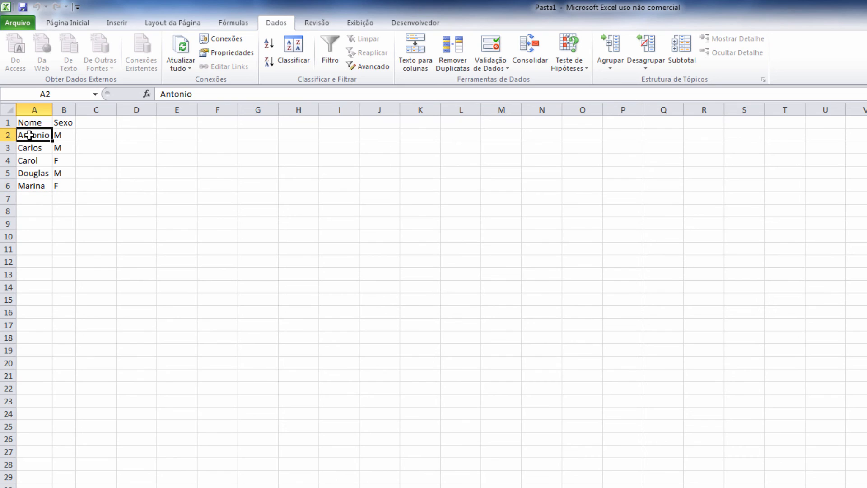